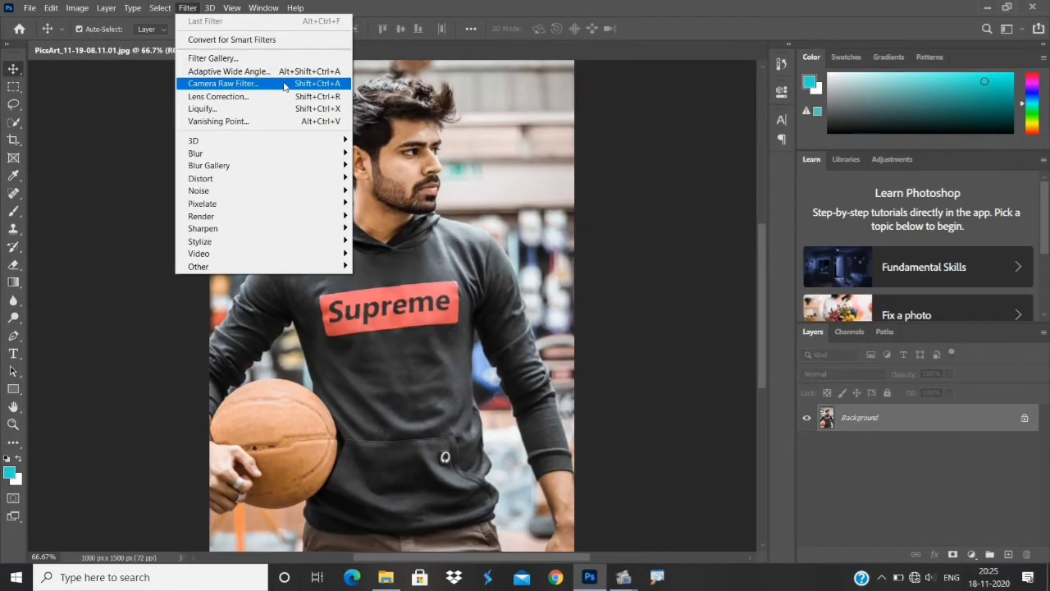
# Step: Open the photo in the Camera Raw filter and set the white balance to Temperature -5 and Tint +5
pyautogui.click(285, 85)
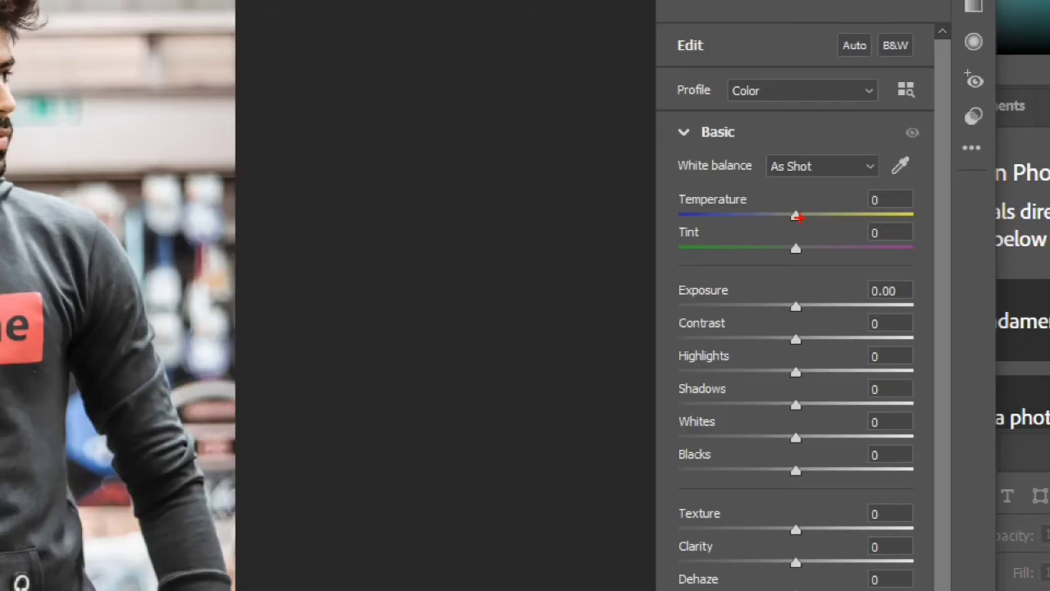
pyautogui.moveTo(799, 216); pyautogui.dragTo(857, 213)
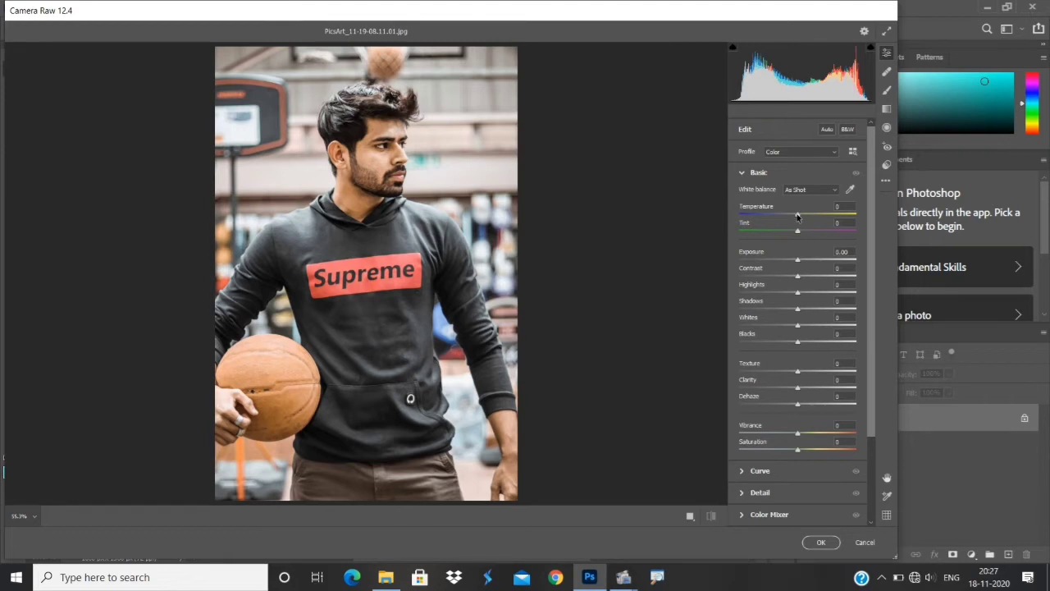
pyautogui.moveTo(797, 216); pyautogui.dragTo(794, 217)
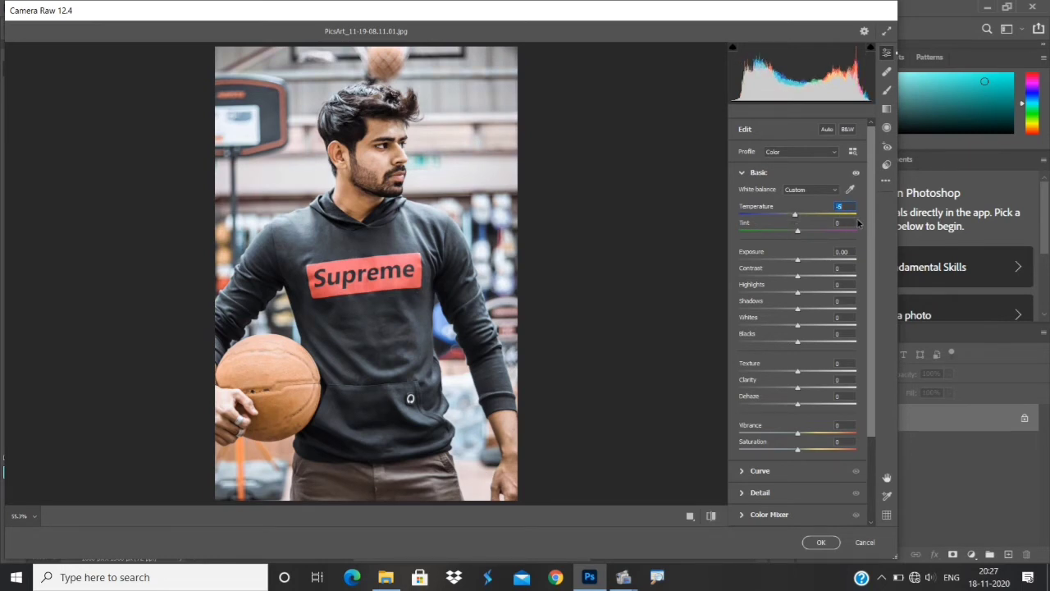
pyautogui.click(886, 31)
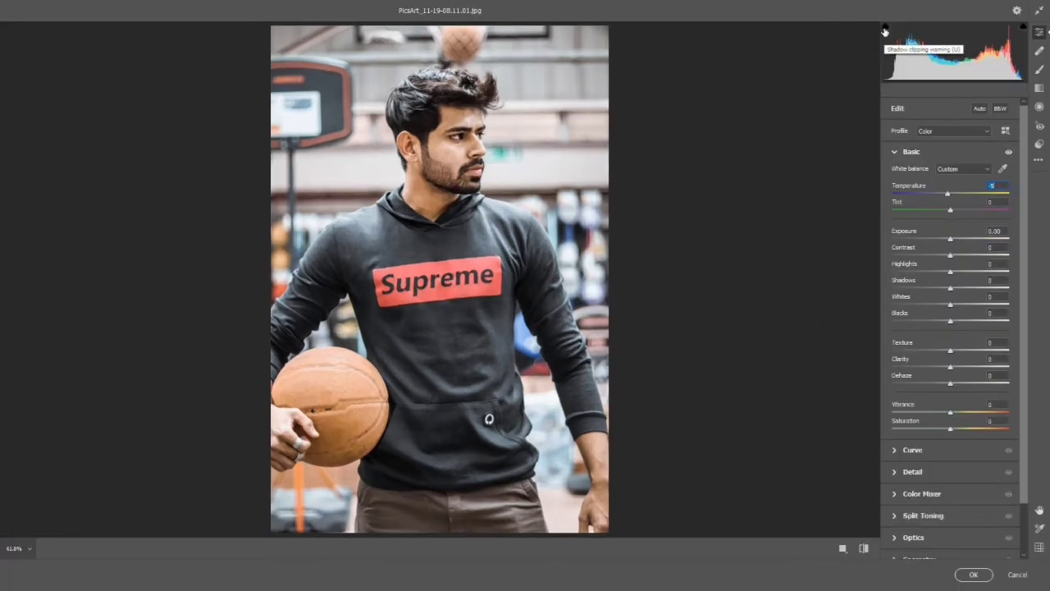
pyautogui.click(1039, 13)
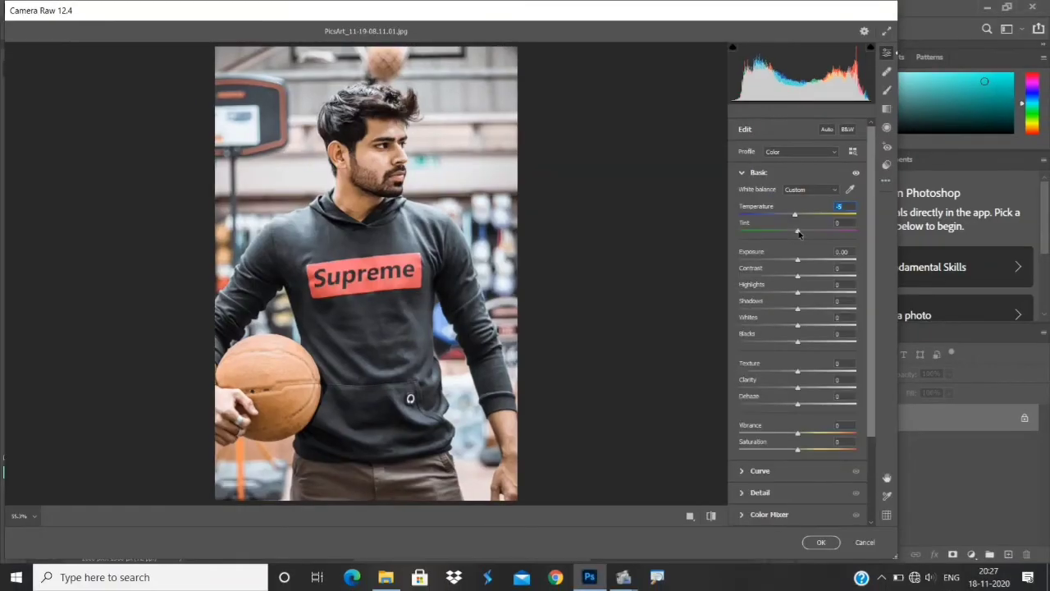
pyautogui.moveTo(798, 234); pyautogui.dragTo(802, 235)
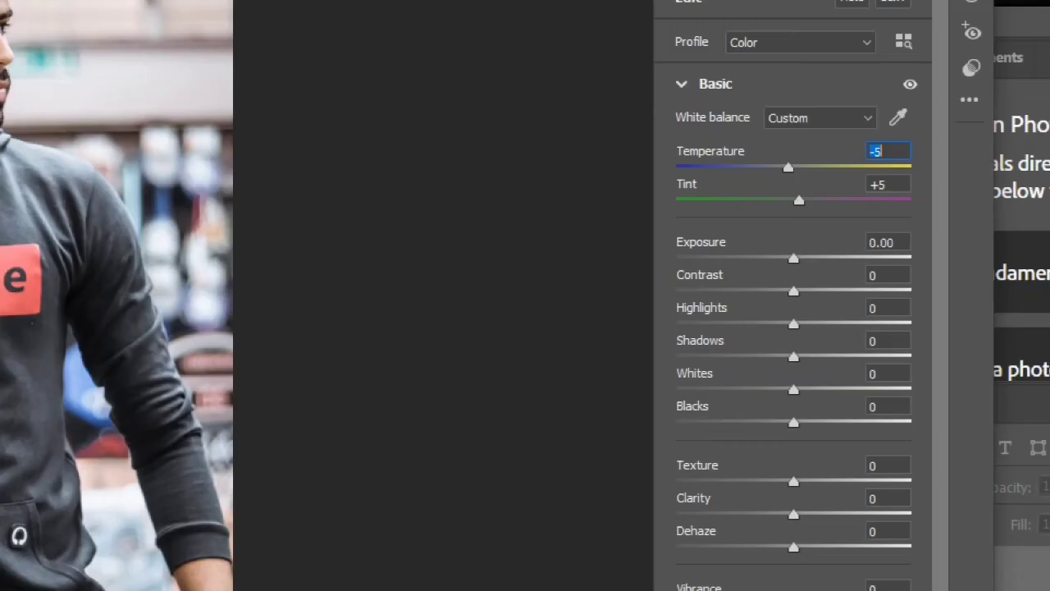
pyautogui.moveTo(792, 206)
pyautogui.mouseDown()
pyautogui.moveTo(548, 204)
pyautogui.moveTo(677, 462)
pyautogui.moveTo(900, 487)
pyautogui.moveTo(925, 261)
pyautogui.moveTo(798, 202)
pyautogui.moveTo(763, 205)
pyautogui.mouseUp()
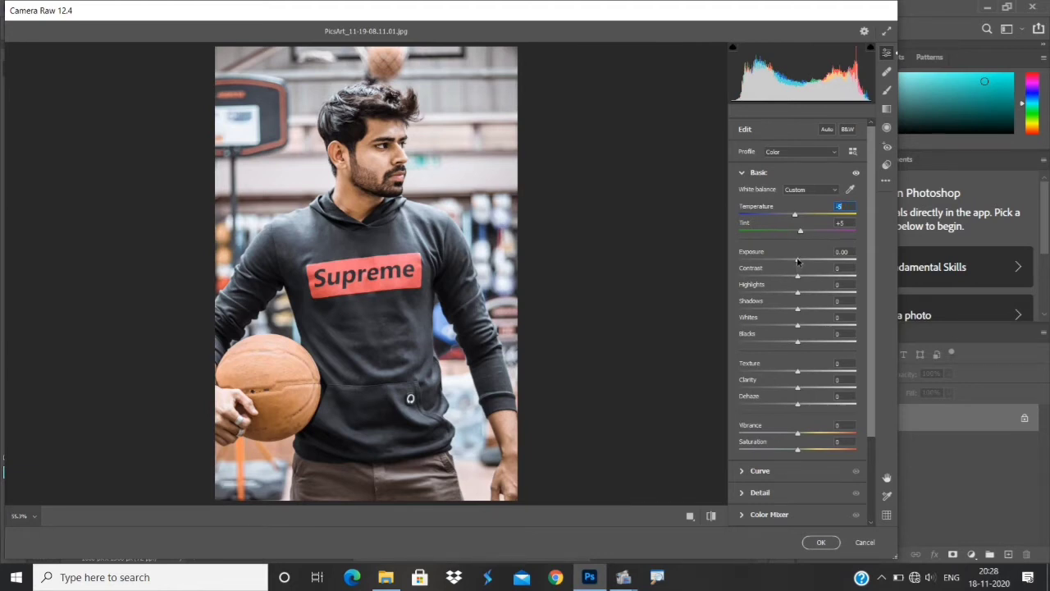
# Step: Set the photo's Exposure to +0.05 and Contrast to +9
pyautogui.moveTo(798, 261)
pyautogui.mouseDown()
pyautogui.moveTo(824, 261)
pyautogui.moveTo(800, 261)
pyautogui.mouseUp()
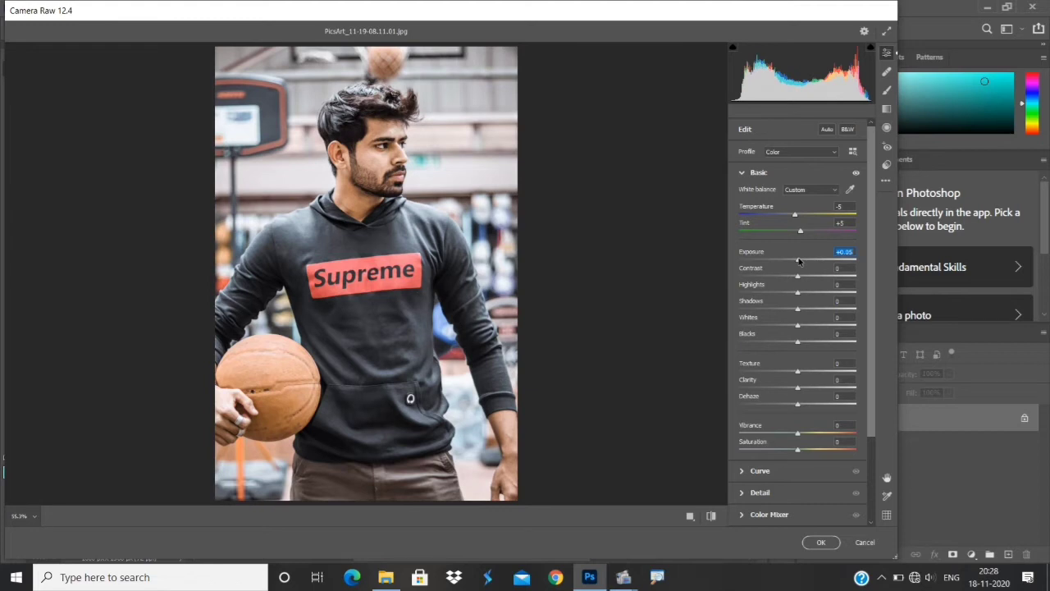
pyautogui.moveTo(797, 278); pyautogui.dragTo(804, 279)
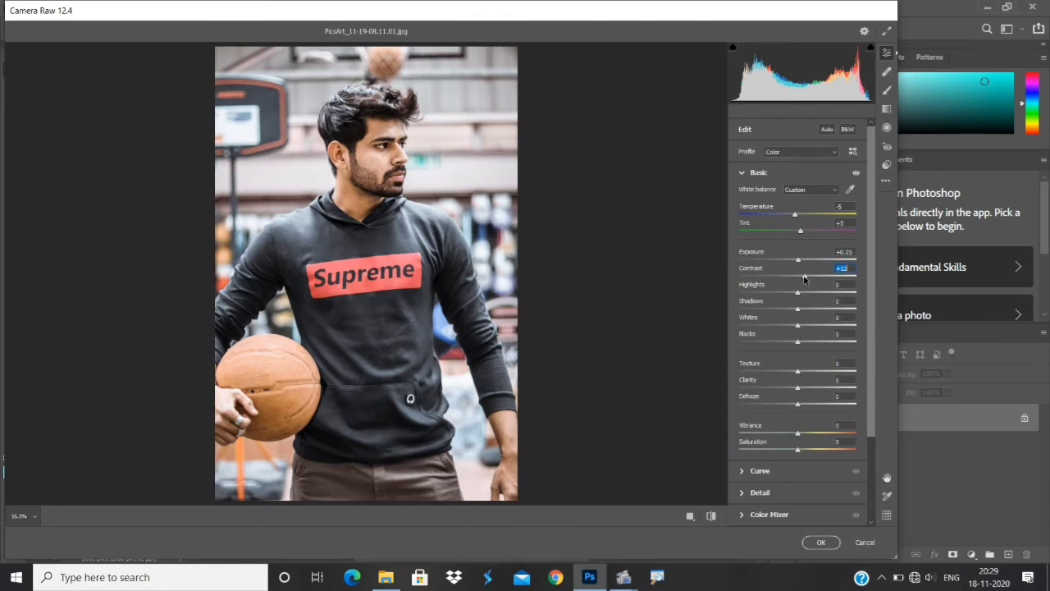
pyautogui.moveTo(804, 277); pyautogui.dragTo(802, 278)
# Step: Adjust the tonal range to Highlights -50, Shadows +41, Whites +5 and Blacks +8
pyautogui.moveTo(797, 296); pyautogui.dragTo(768, 297)
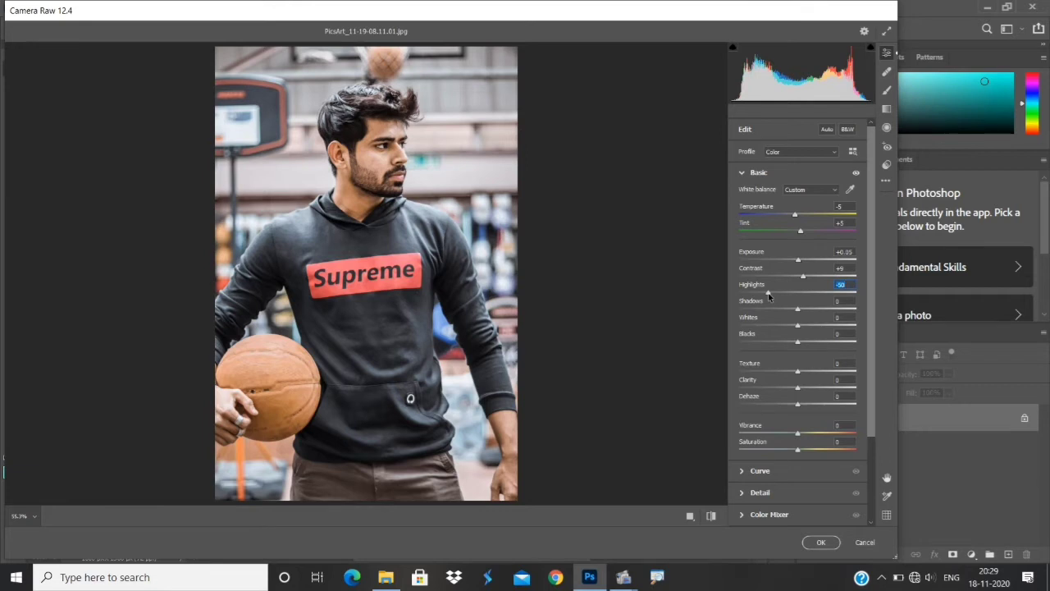
pyautogui.moveTo(797, 310)
pyautogui.mouseDown()
pyautogui.moveTo(822, 310)
pyautogui.moveTo(800, 327)
pyautogui.mouseUp()
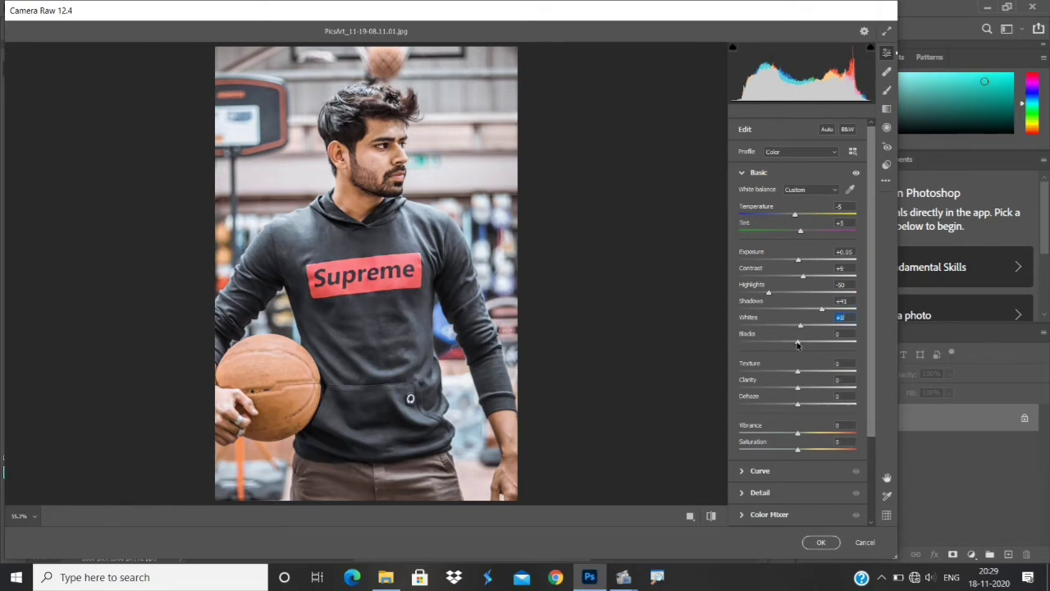
pyautogui.moveTo(798, 343); pyautogui.dragTo(803, 345)
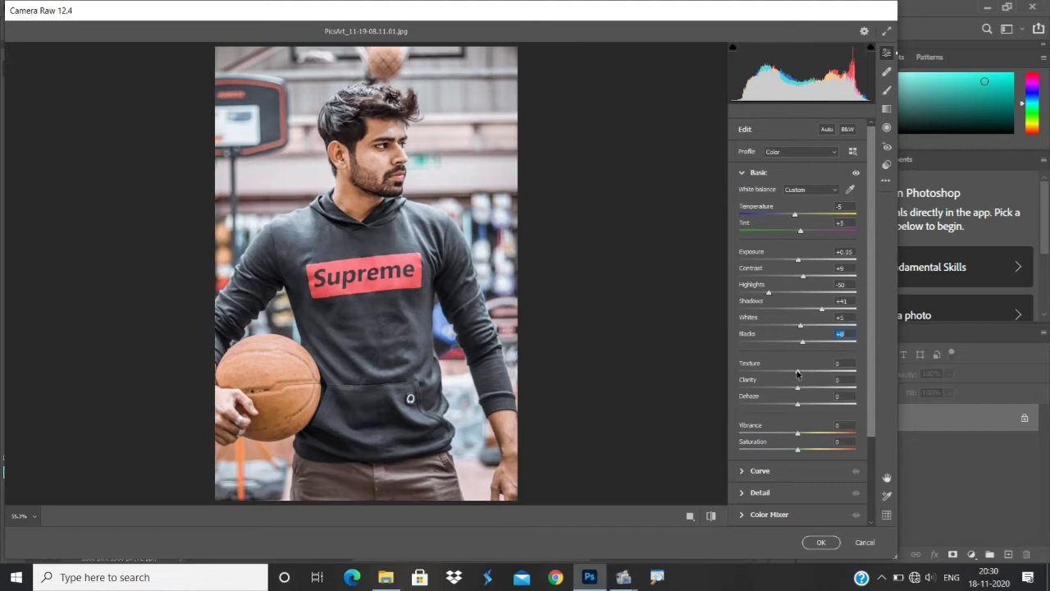
# Step: Set Texture to +29, Clarity to -9 and Dehaze to +24 for the photo
pyautogui.click(797, 373)
pyautogui.moveTo(800, 374)
pyautogui.mouseDown()
pyautogui.moveTo(872, 371)
pyautogui.moveTo(813, 371)
pyautogui.moveTo(820, 392)
pyautogui.moveTo(849, 392)
pyautogui.moveTo(792, 392)
pyautogui.mouseUp()
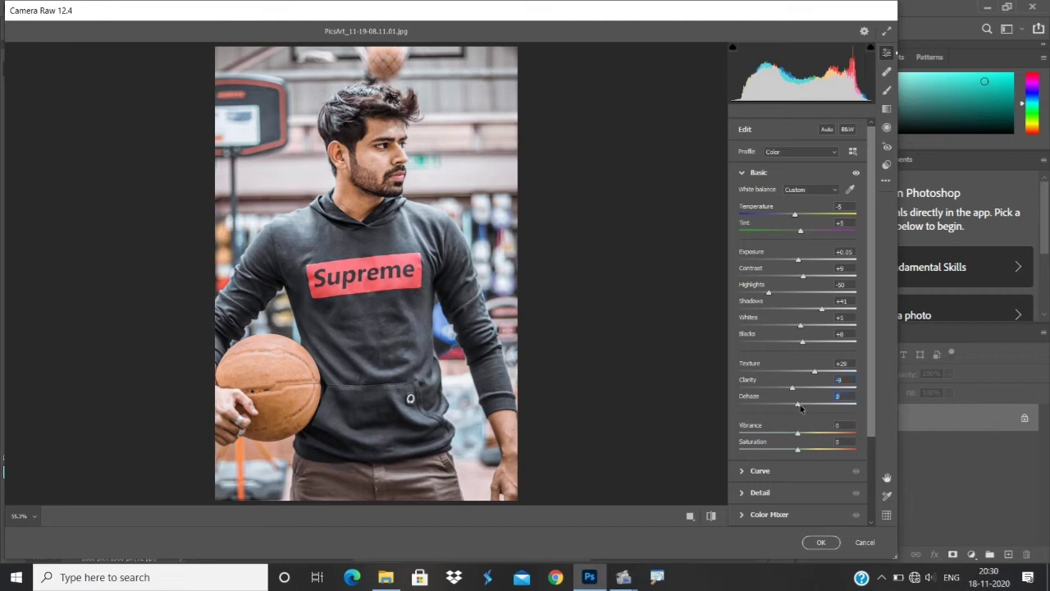
pyautogui.moveTo(798, 405); pyautogui.dragTo(873, 404)
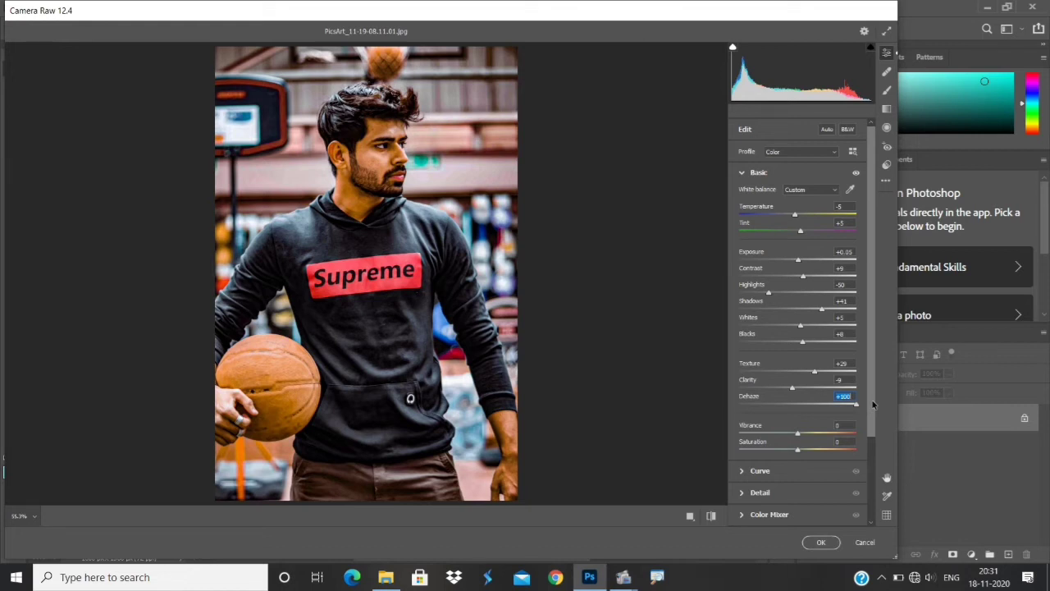
pyautogui.moveTo(854, 404); pyautogui.dragTo(811, 405)
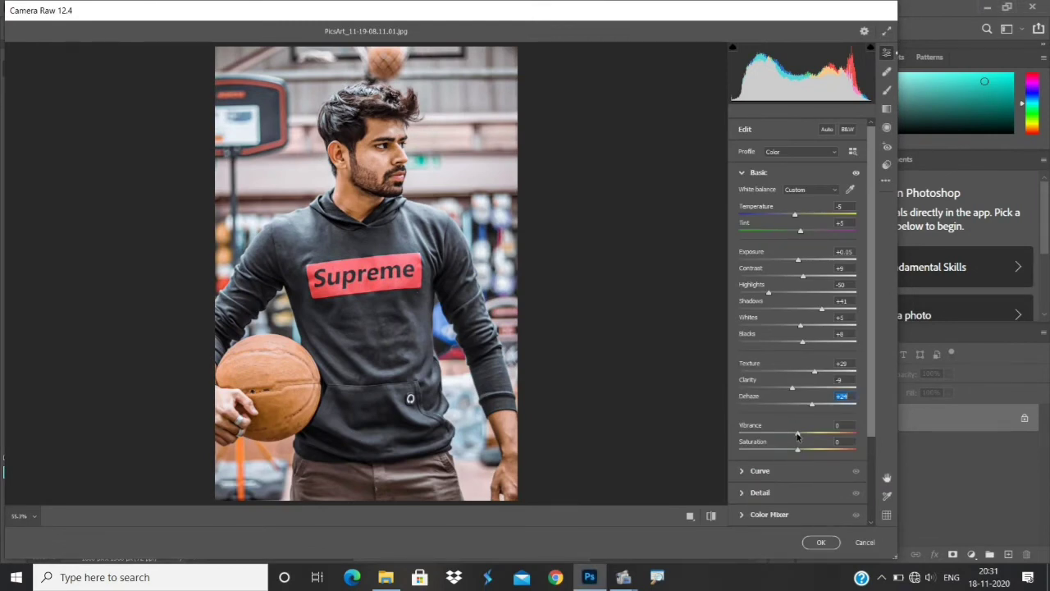
# Step: Boost the photo's colors with Vibrance +20 and Saturation +10
pyautogui.moveTo(797, 436)
pyautogui.mouseDown()
pyautogui.moveTo(871, 438)
pyautogui.moveTo(812, 433)
pyautogui.mouseUp()
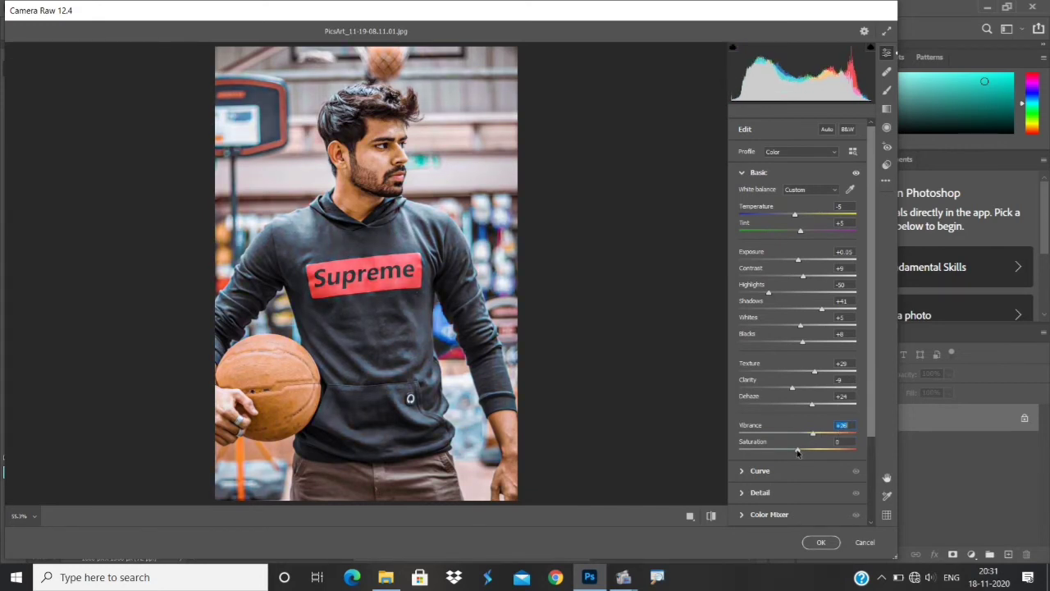
pyautogui.click(799, 450)
pyautogui.moveTo(854, 452); pyautogui.dragTo(802, 451)
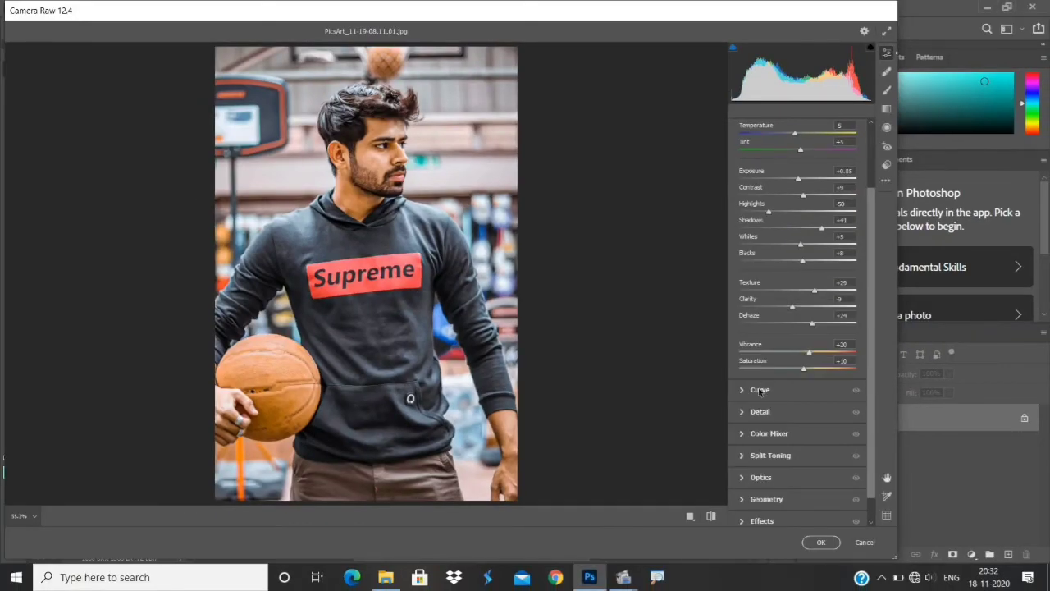
# Step: Shape the parametric tone curve to about Lights -26, Darks +13 and Shadows -13
pyautogui.click(760, 391)
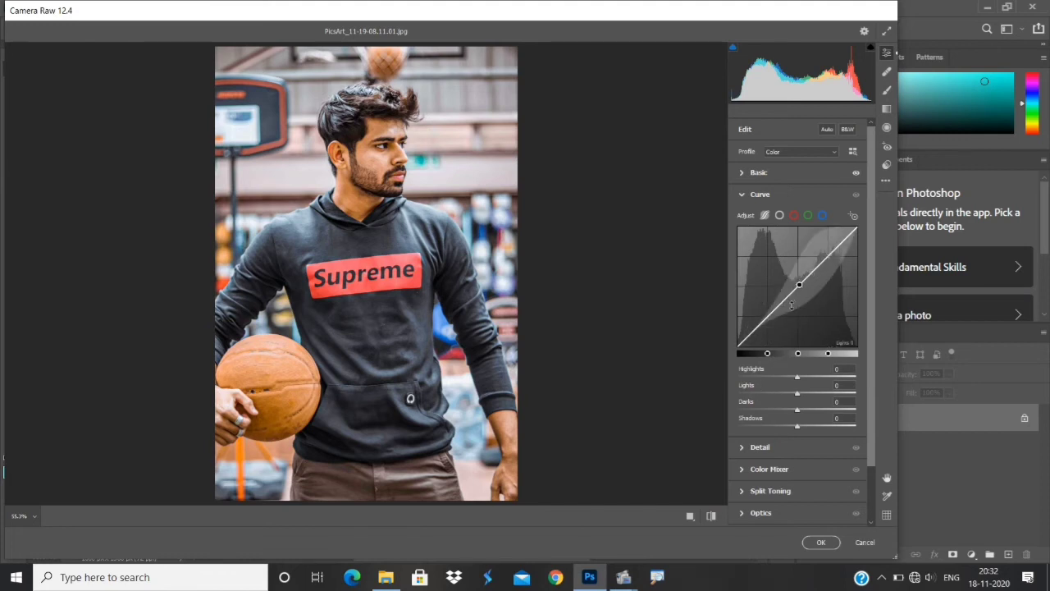
pyautogui.moveTo(770, 313); pyautogui.dragTo(774, 280)
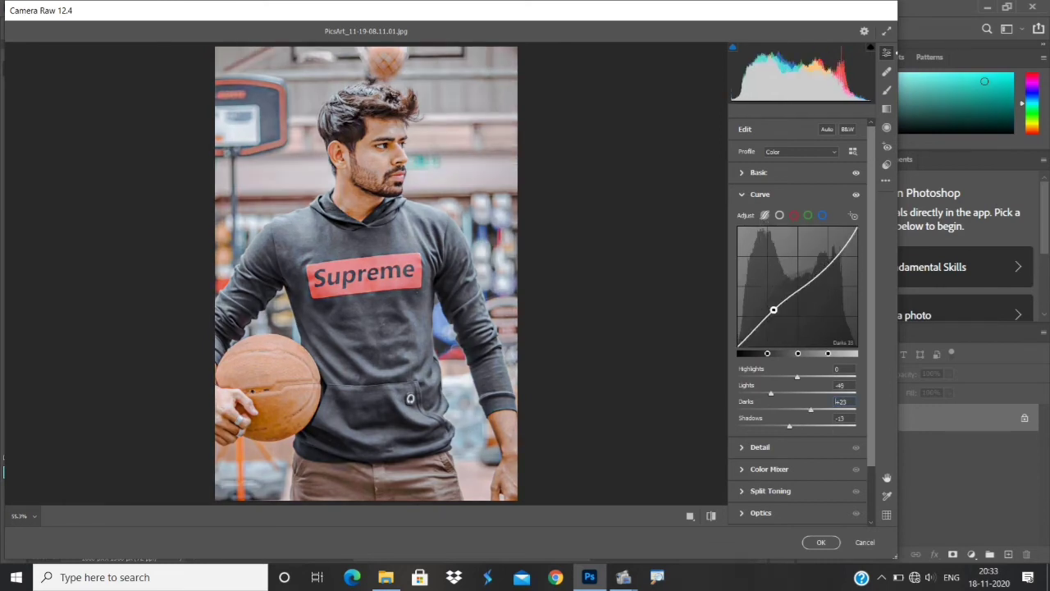
pyautogui.moveTo(810, 303); pyautogui.dragTo(810, 283)
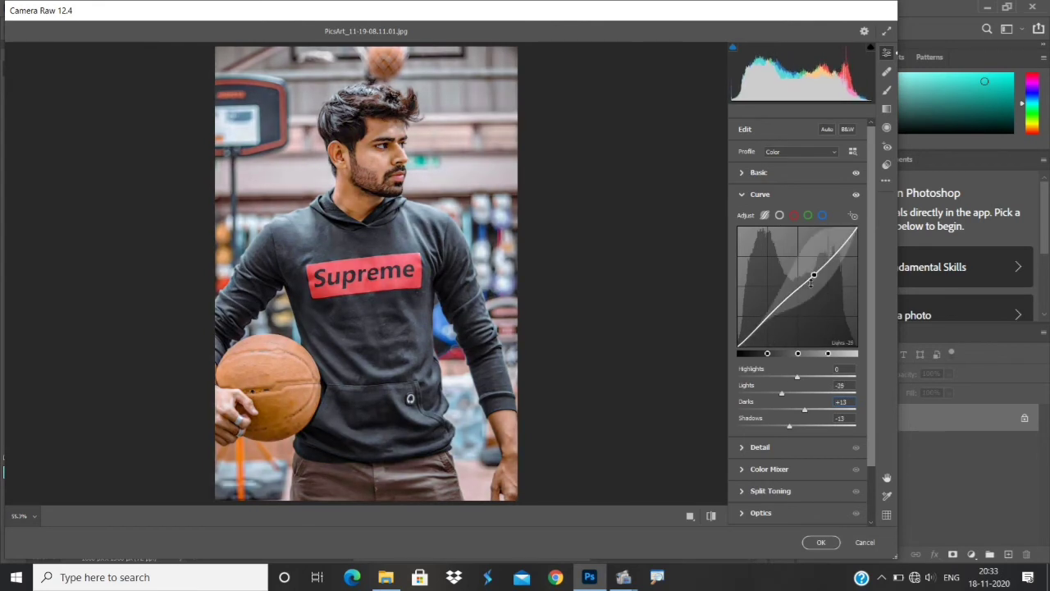
pyautogui.click(742, 195)
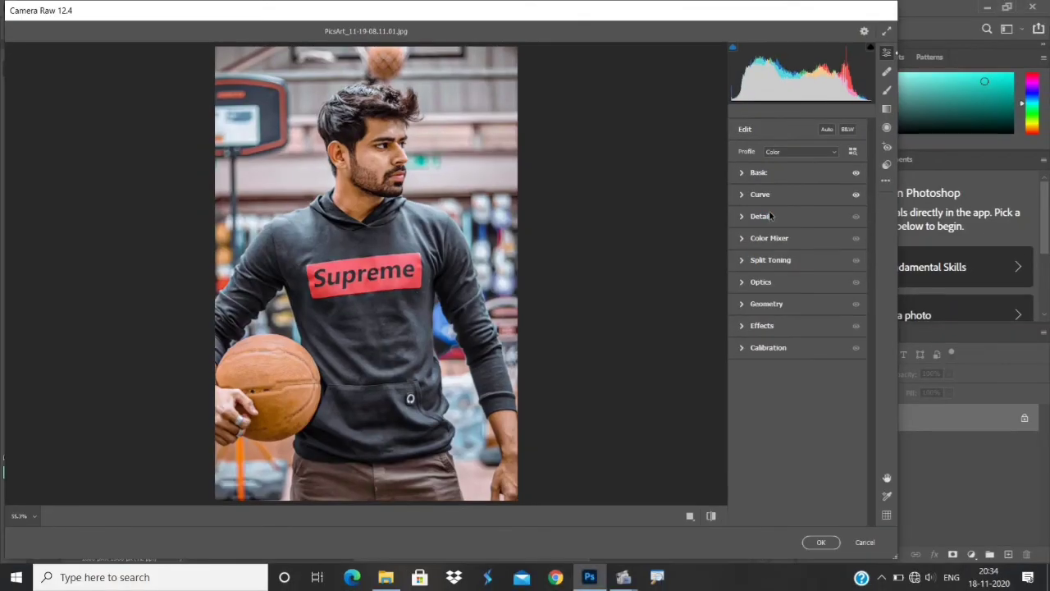
# Step: Try a Sharpening amount of 150 in the detail settings, check it on the face, and reset it to 0
pyautogui.click(726, 221)
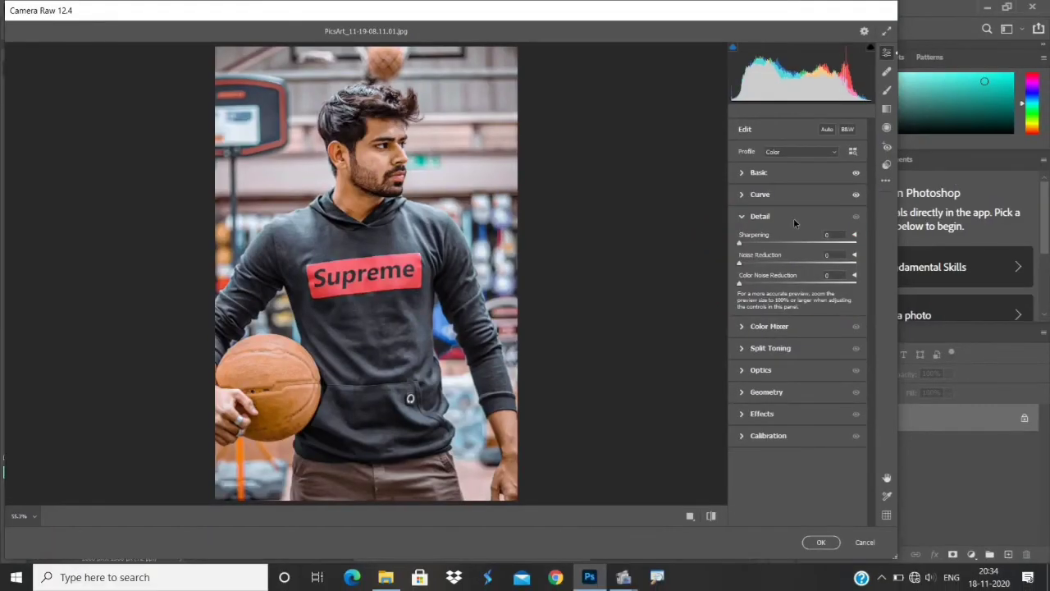
pyautogui.moveTo(739, 243); pyautogui.dragTo(856, 242)
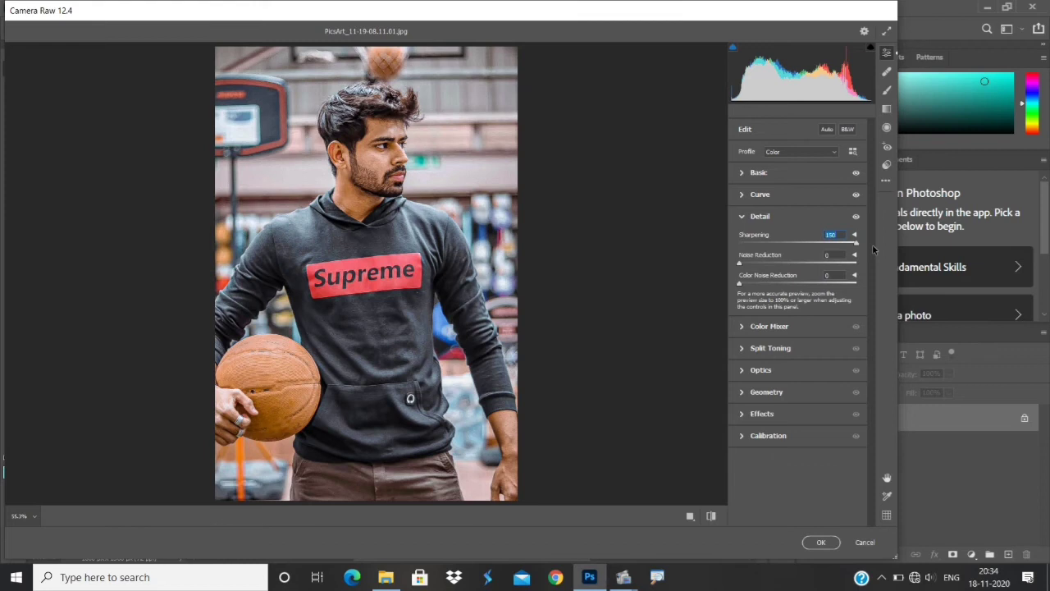
pyautogui.click(409, 125)
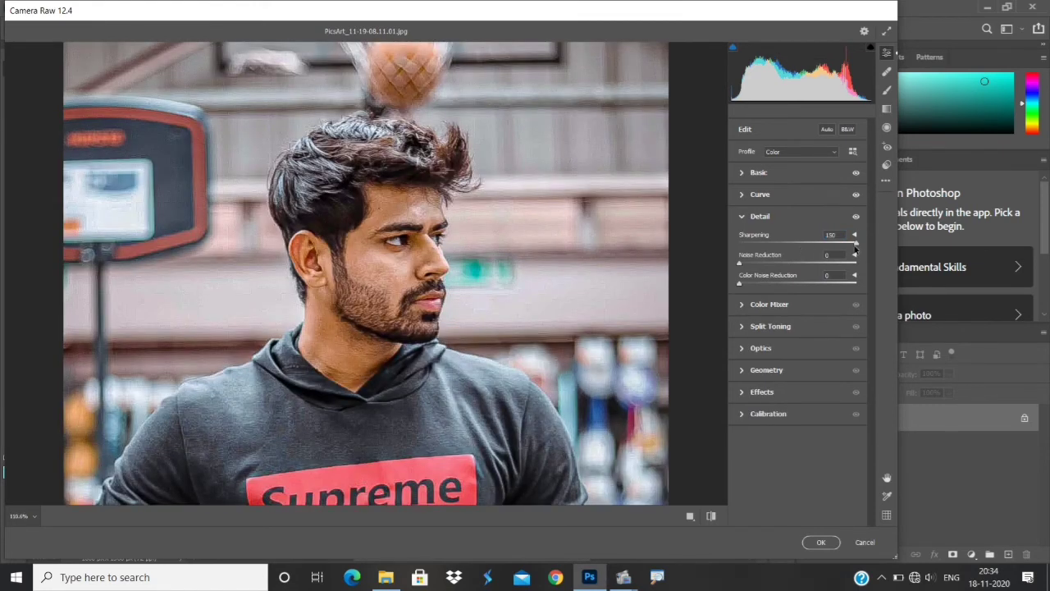
pyautogui.moveTo(857, 244); pyautogui.dragTo(707, 244)
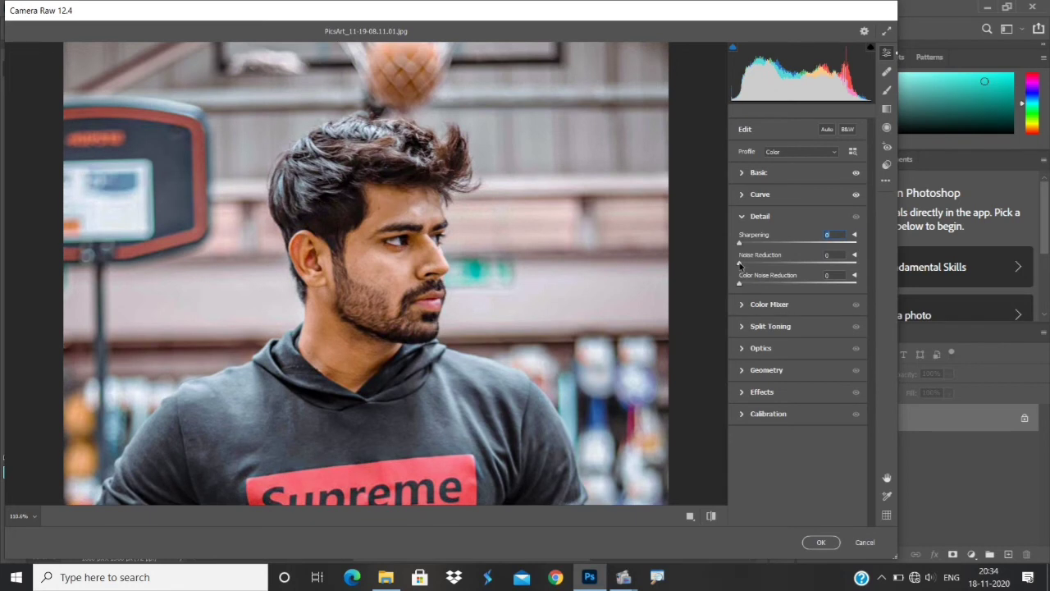
# Step: Set Noise Reduction to 6 and fine-tune Color Noise Reduction to slightly below 19
pyautogui.moveTo(740, 265); pyautogui.dragTo(750, 266)
pyautogui.moveTo(749, 264); pyautogui.dragTo(746, 264)
pyautogui.moveTo(739, 283); pyautogui.dragTo(761, 285)
pyautogui.keyDown('alt'); pyautogui.click(632, 389); pyautogui.keyUp('alt')
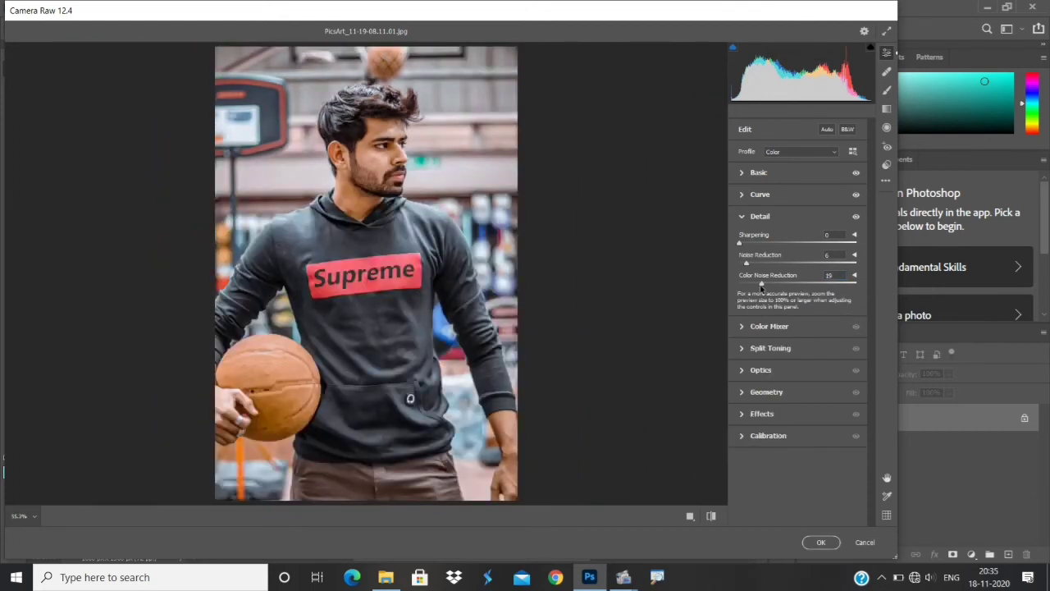
pyautogui.moveTo(761, 285); pyautogui.dragTo(755, 284)
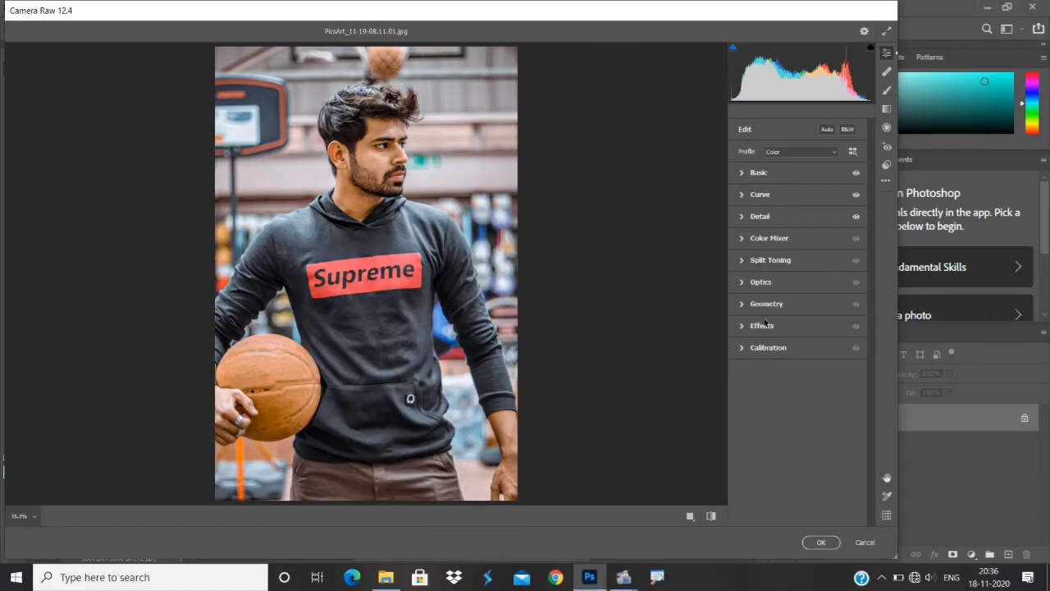
# Step: Add a Highlight Priority vignette with Vignetting -25, Midpoint 67 and Feather 64
pyautogui.click(739, 325)
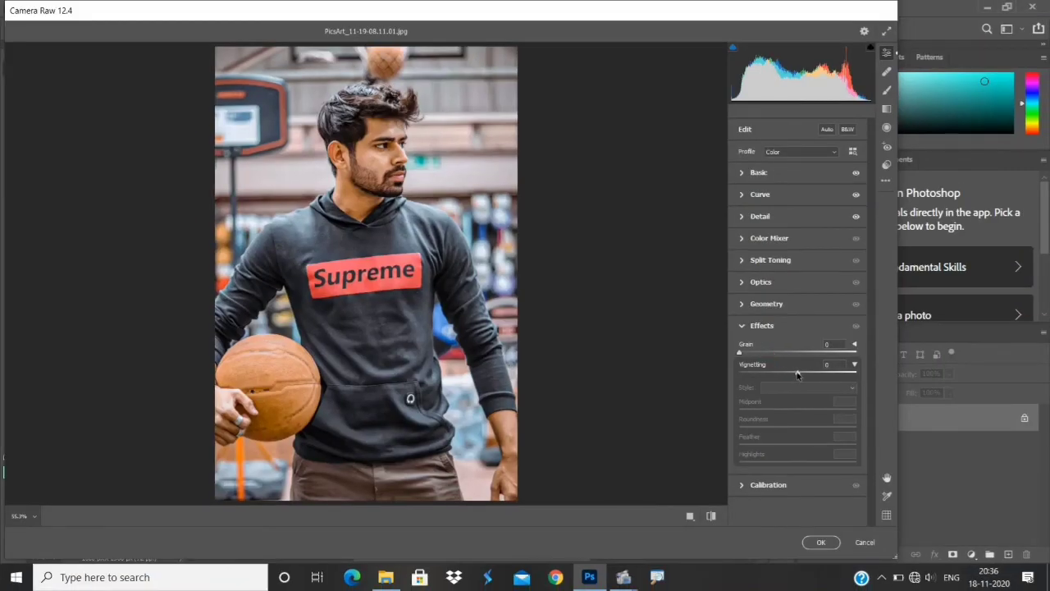
pyautogui.moveTo(796, 374)
pyautogui.mouseDown()
pyautogui.moveTo(734, 371)
pyautogui.moveTo(783, 371)
pyautogui.mouseUp()
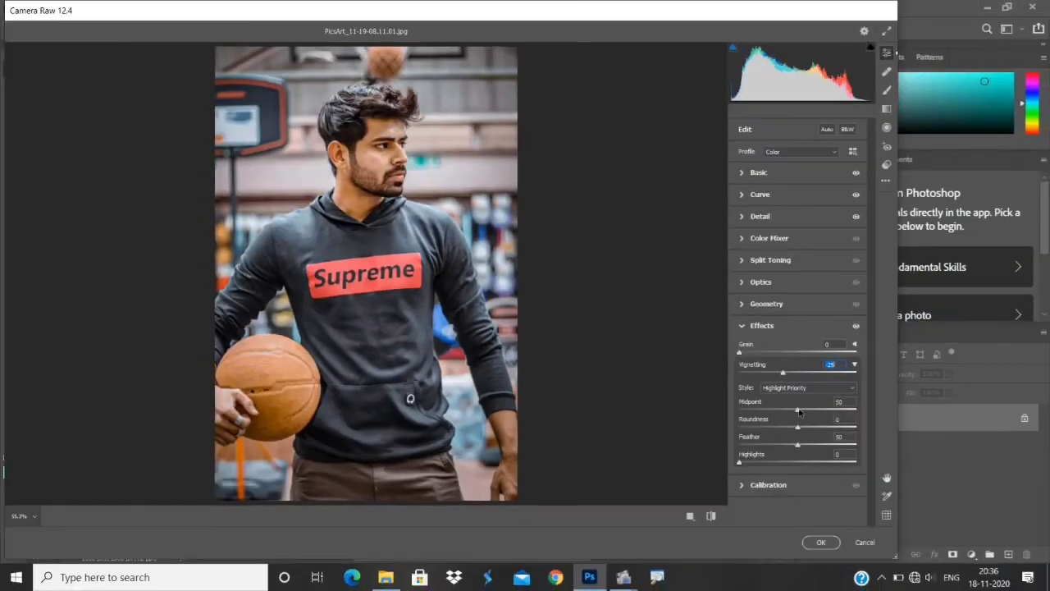
pyautogui.moveTo(800, 412)
pyautogui.mouseDown()
pyautogui.moveTo(866, 410)
pyautogui.moveTo(818, 408)
pyautogui.mouseUp()
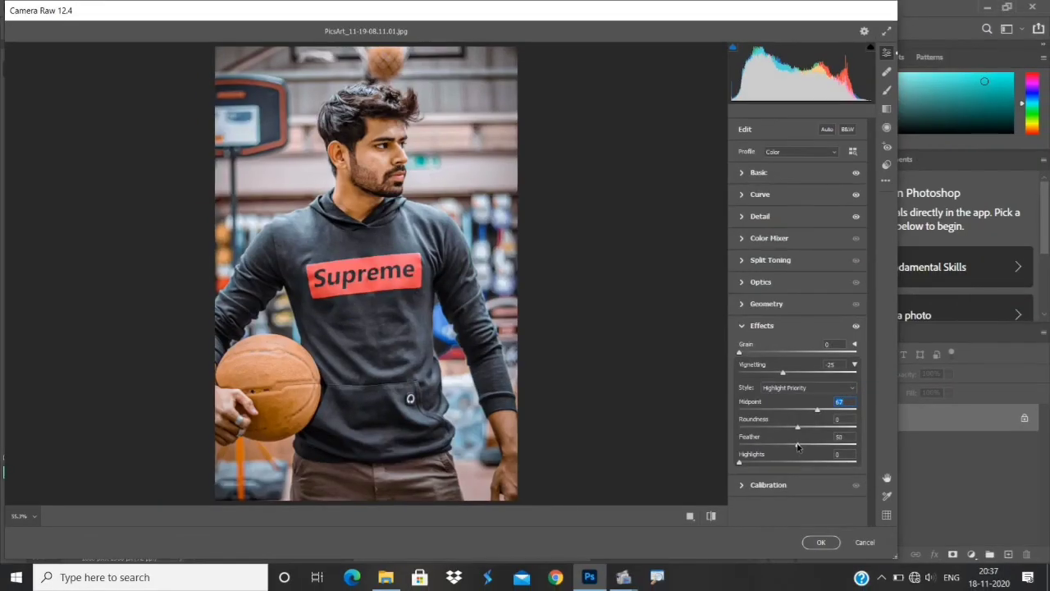
pyautogui.moveTo(798, 446); pyautogui.dragTo(815, 447)
# Step: Test the vignette at -100, refine its Feather to 61, and bring Vignetting back to -25
pyautogui.moveTo(782, 373); pyautogui.dragTo(717, 361)
pyautogui.click(474, 84)
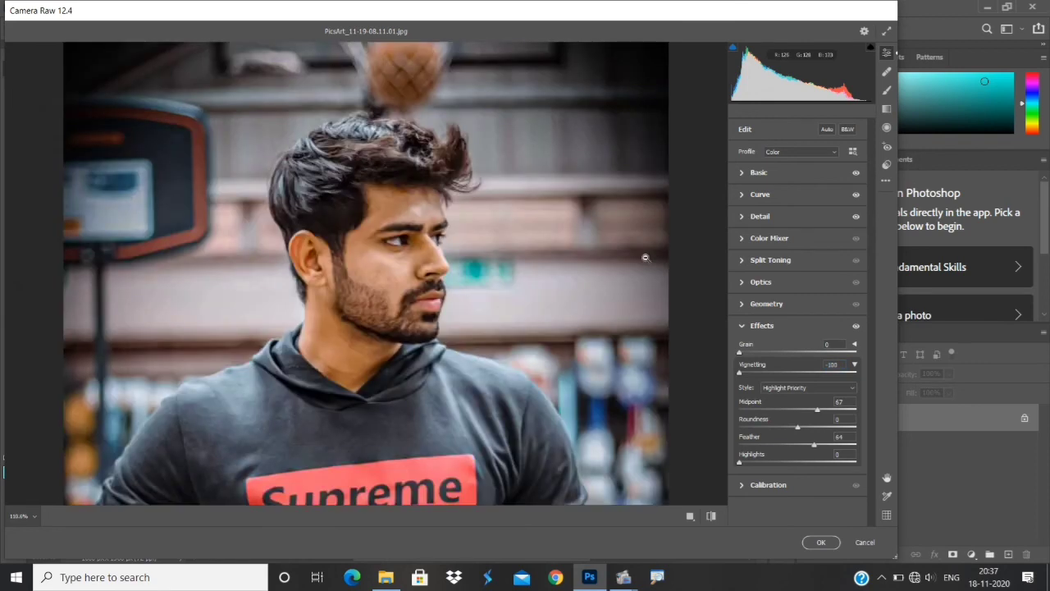
pyautogui.moveTo(814, 444)
pyautogui.mouseDown()
pyautogui.moveTo(847, 445)
pyautogui.moveTo(817, 444)
pyautogui.moveTo(827, 444)
pyautogui.mouseUp()
pyautogui.moveTo(814, 444); pyautogui.dragTo(810, 444)
pyautogui.click(755, 373)
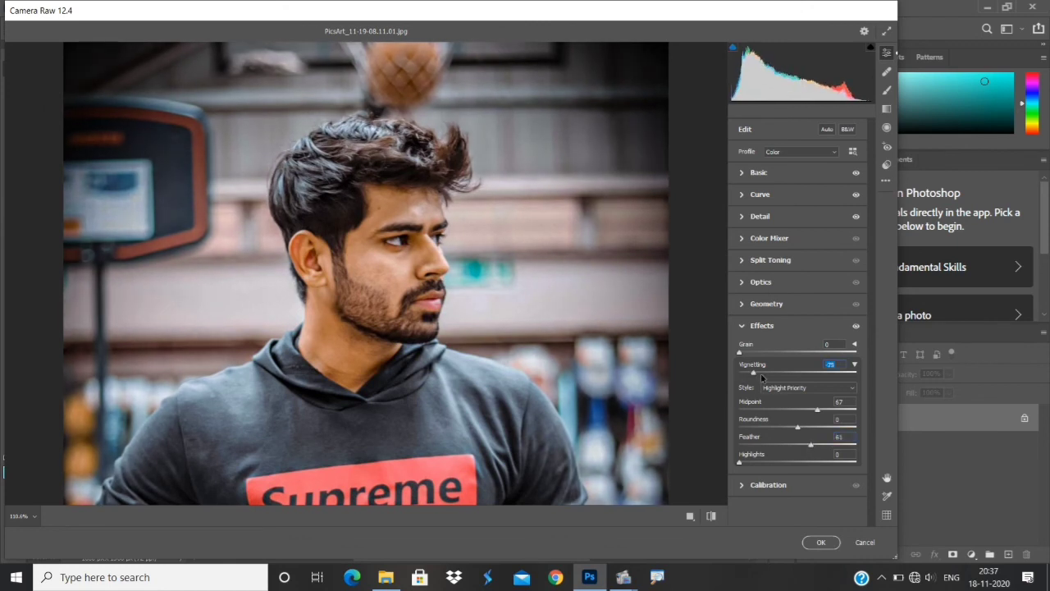
pyautogui.click(768, 374)
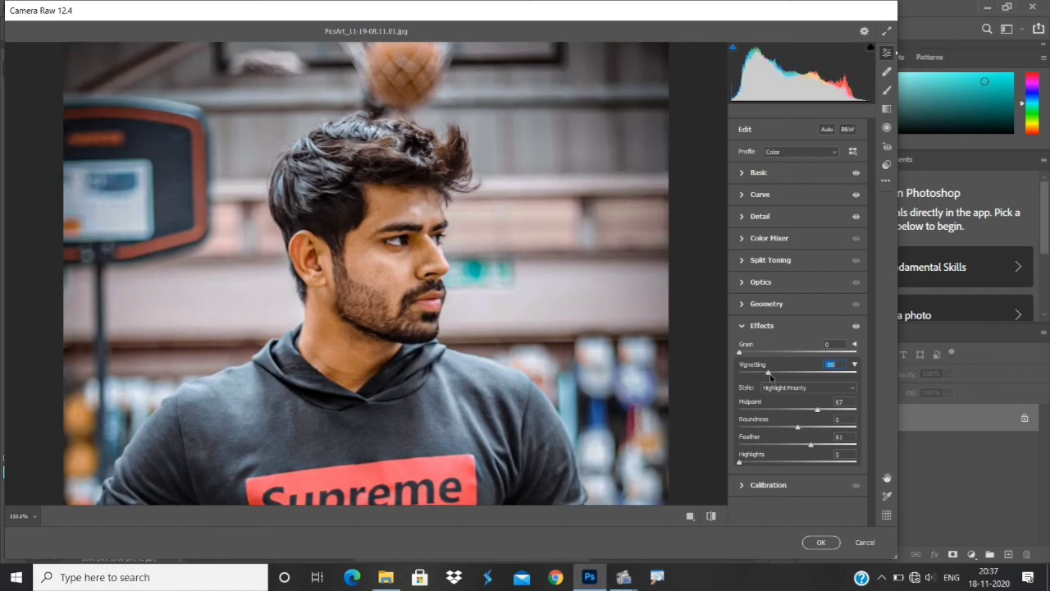
pyautogui.moveTo(769, 374); pyautogui.dragTo(783, 374)
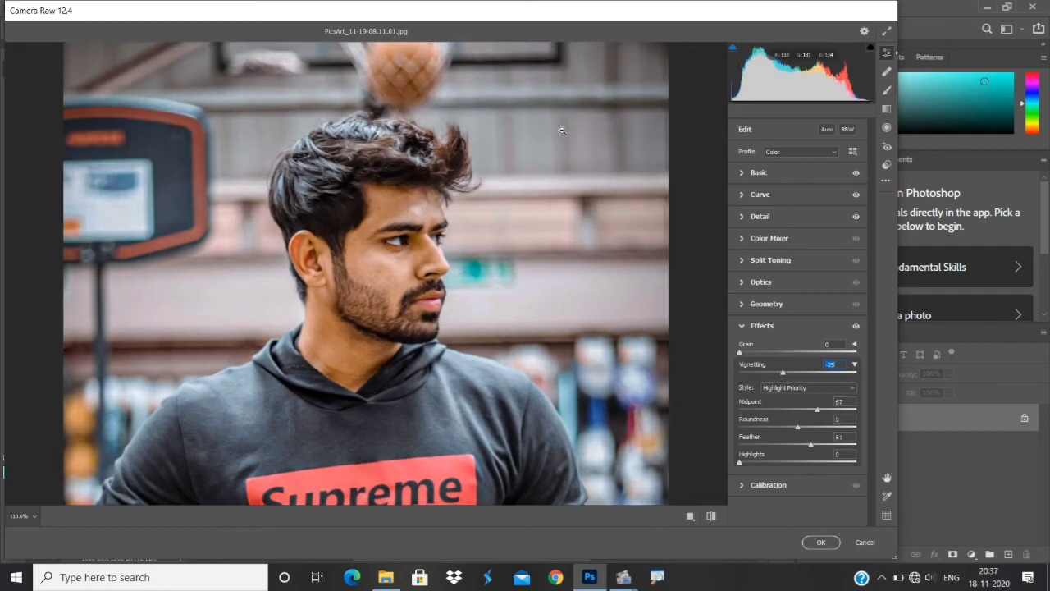
pyautogui.click(706, 373)
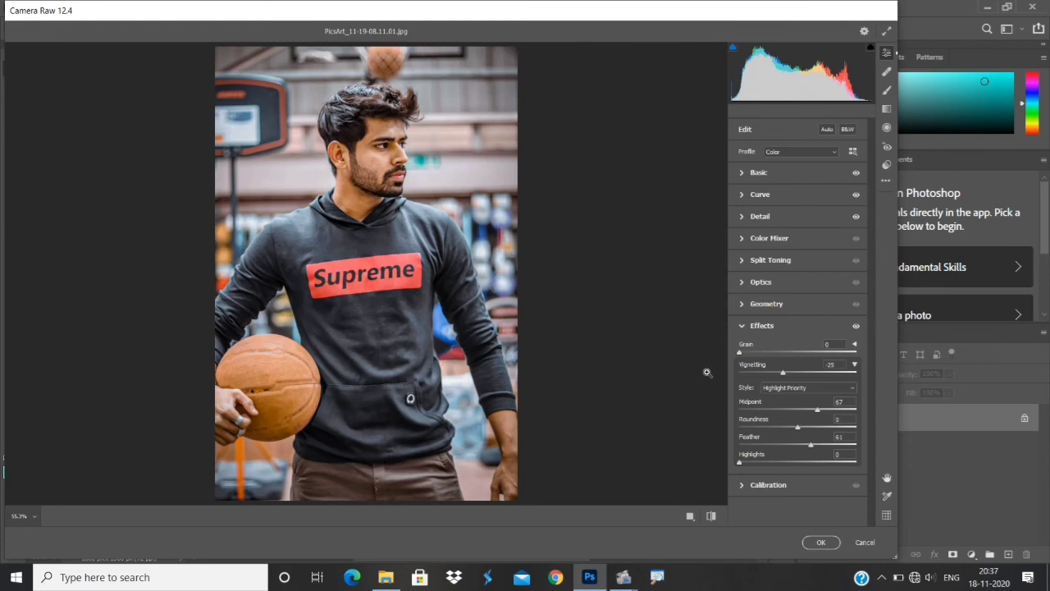
# Step: Set Vibrance to +57 in the basic adjustments after testing +76, and apply the Camera Raw filter
pyautogui.click(742, 326)
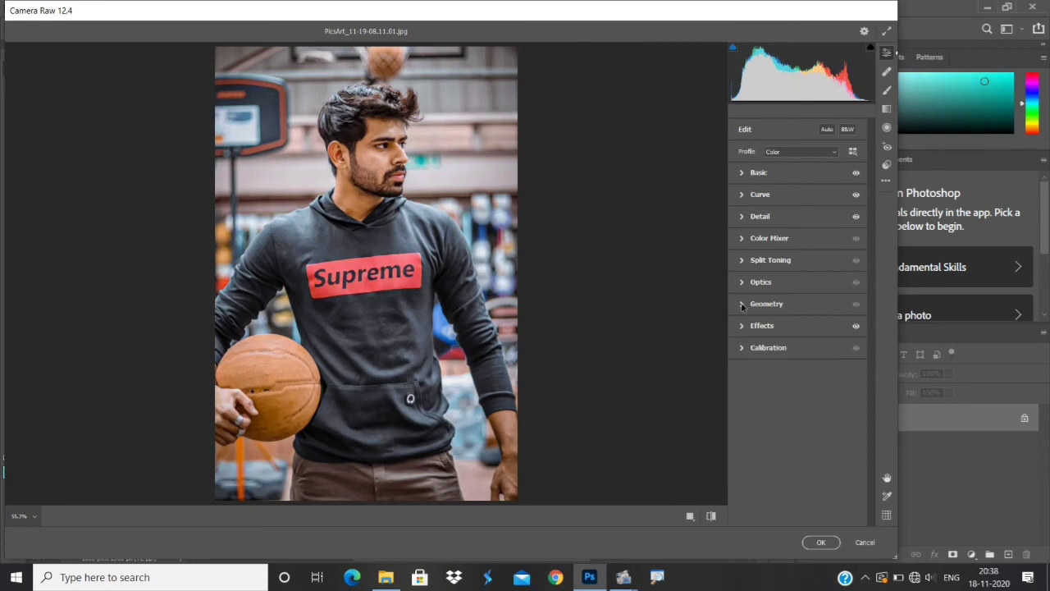
pyautogui.click(742, 175)
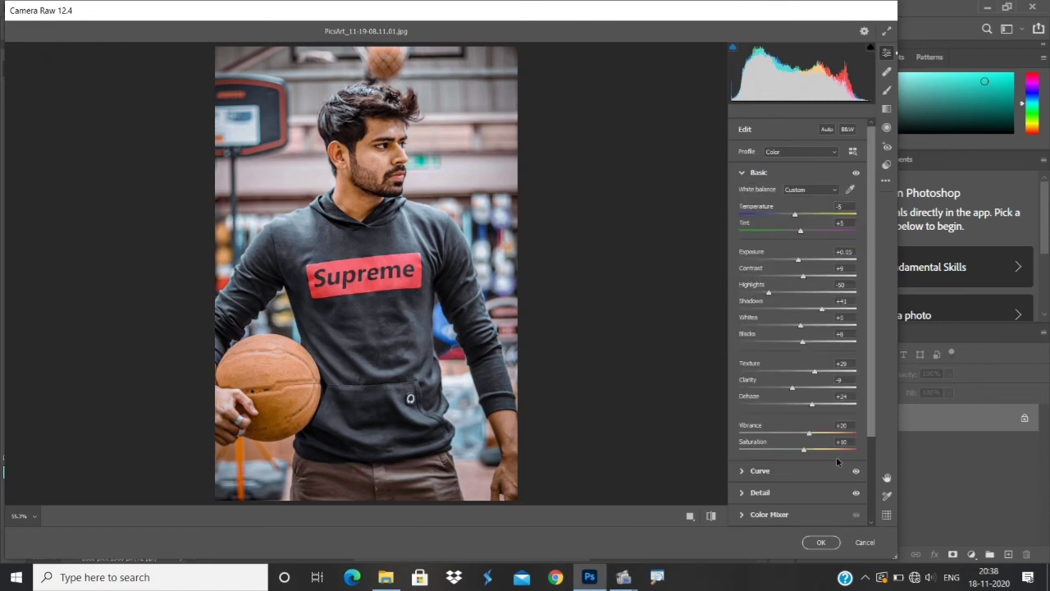
pyautogui.moveTo(809, 433); pyautogui.dragTo(841, 437)
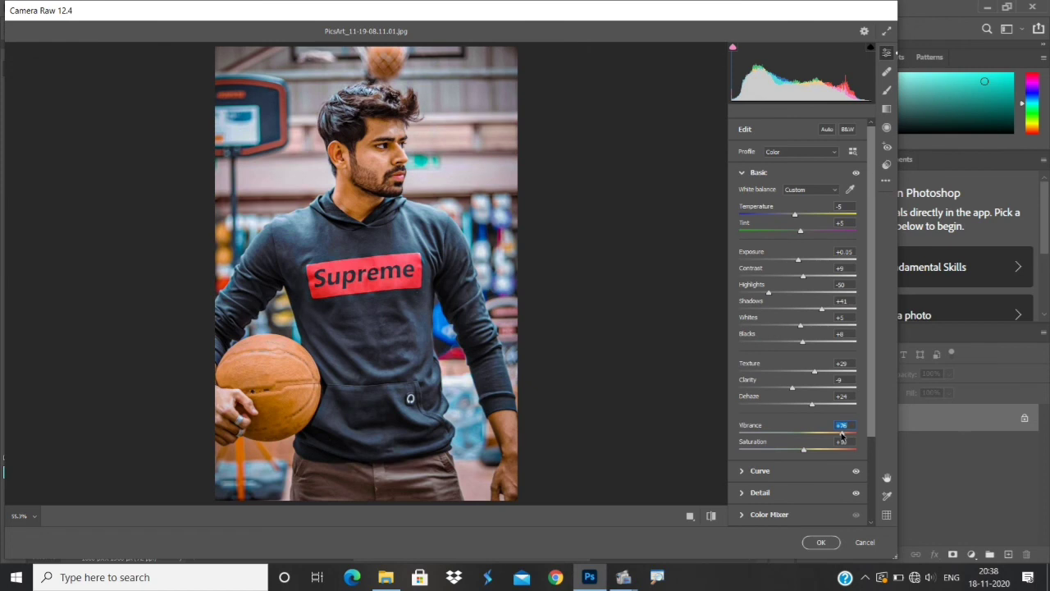
pyautogui.doubleClick(842, 436)
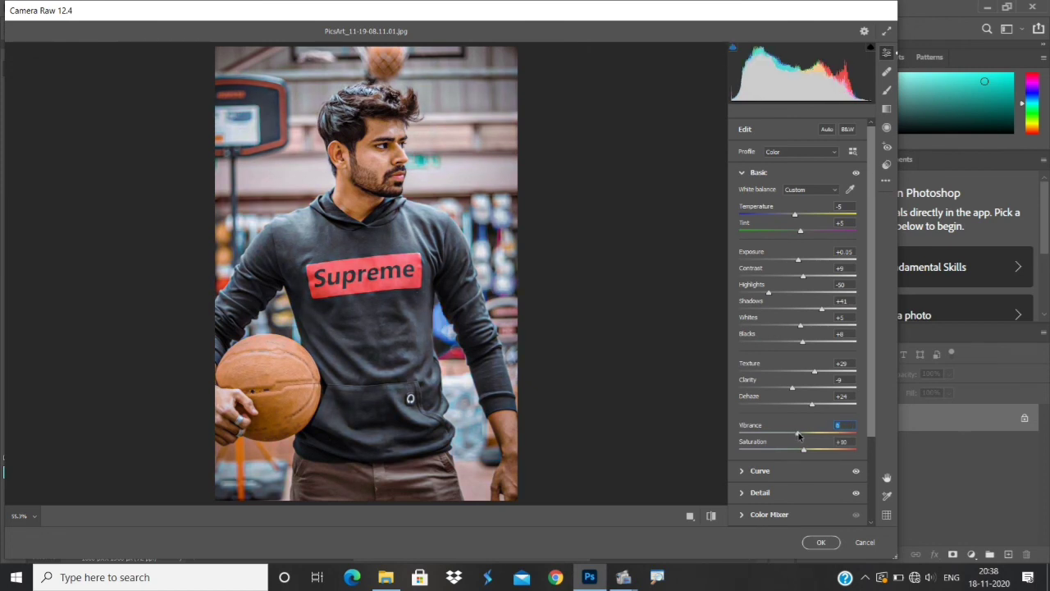
pyautogui.write('57')
pyautogui.hotkey('shift', 'Tab')
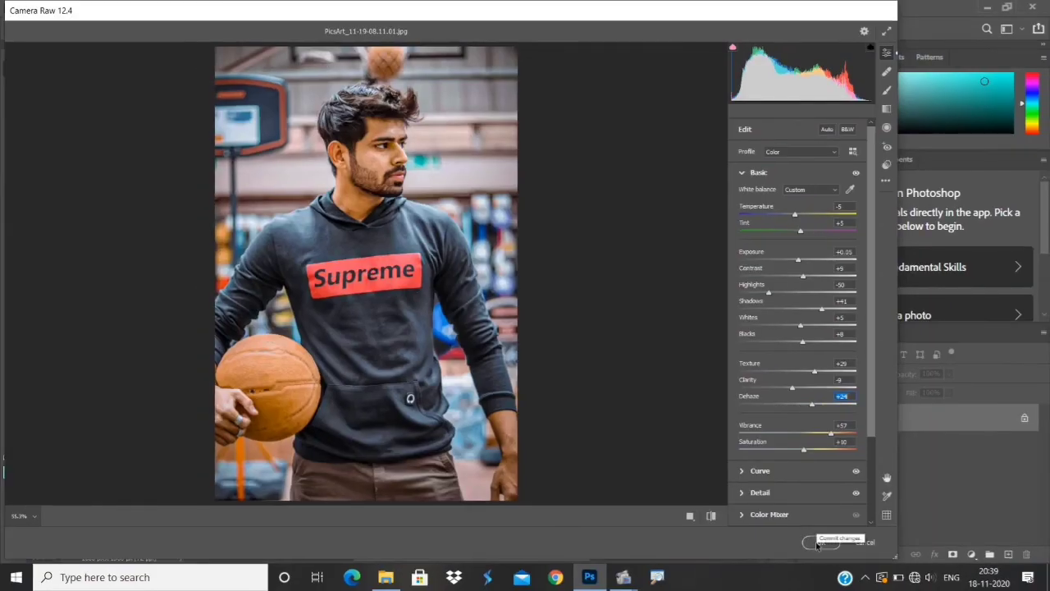
pyautogui.click(817, 543)
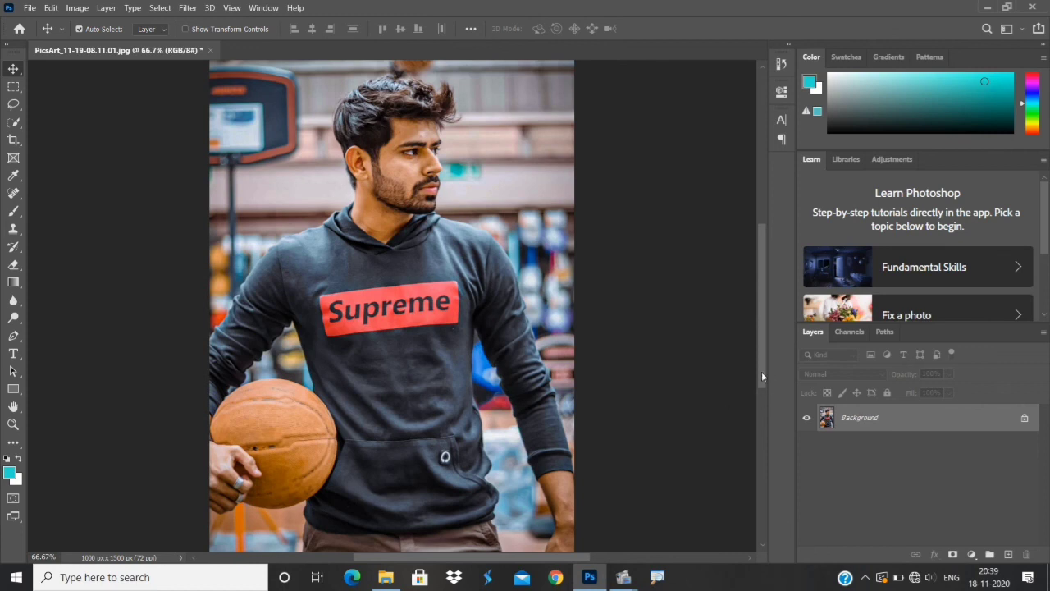
# Step: Export the retouched portrait as a JPG at 100% quality and 1000 x 1500 px to the Pictures folder
pyautogui.hotkey('ctrl', '0')
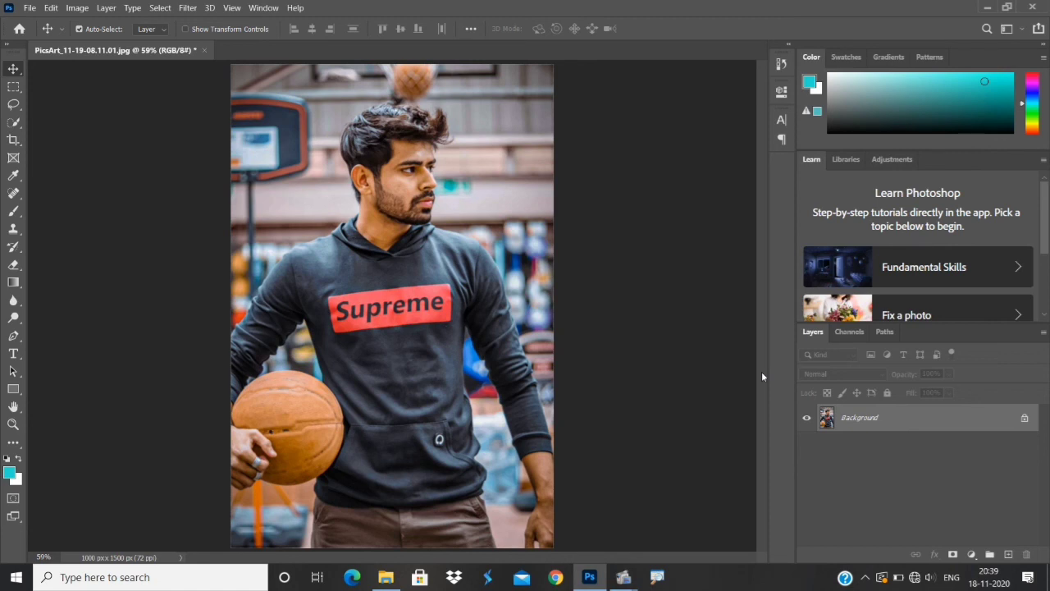
pyautogui.click(29, 8)
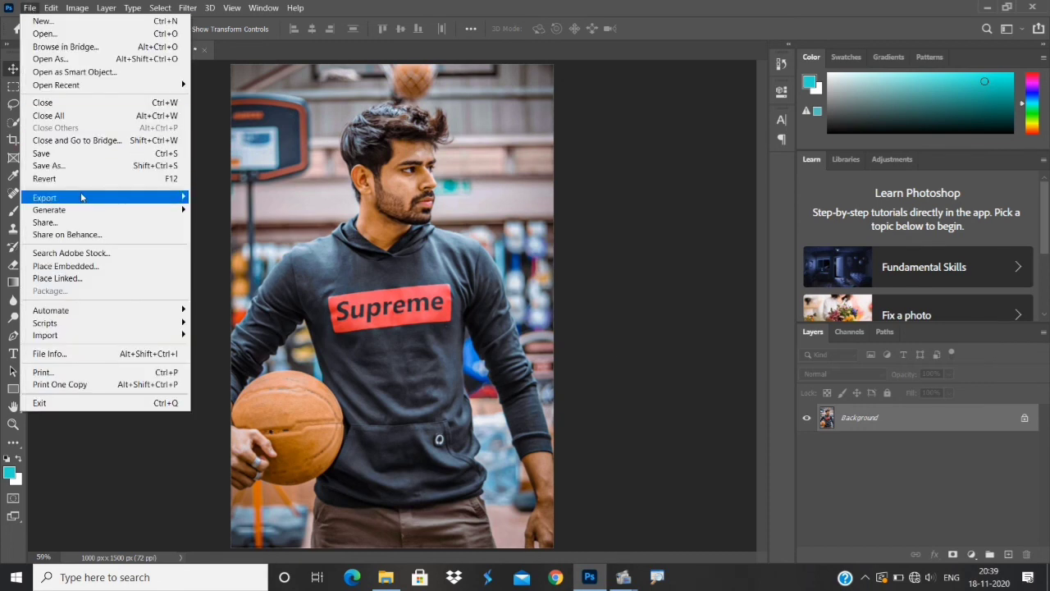
pyautogui.moveTo(164, 199)
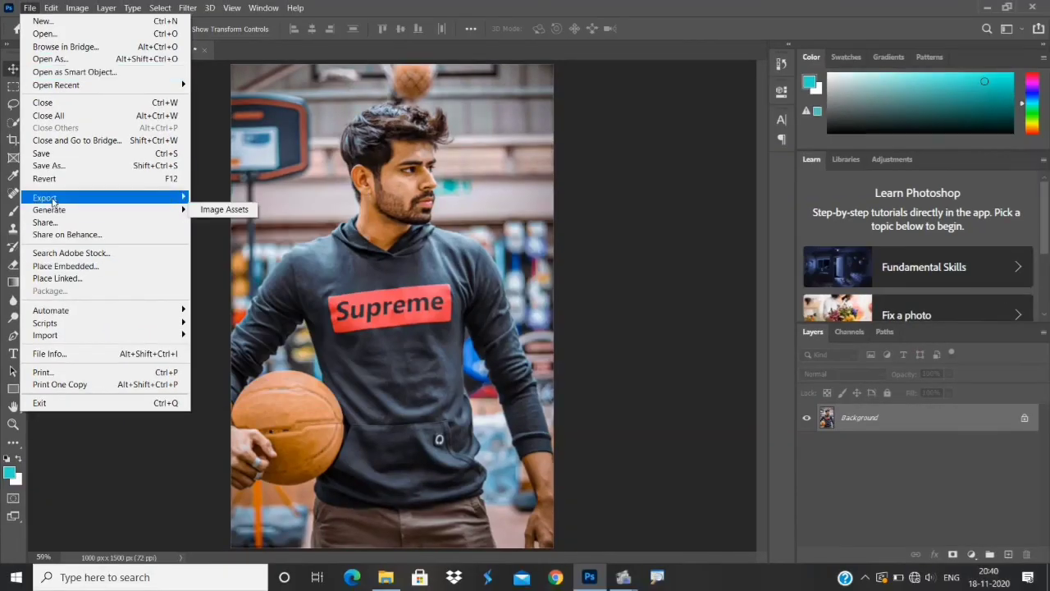
pyautogui.click(213, 211)
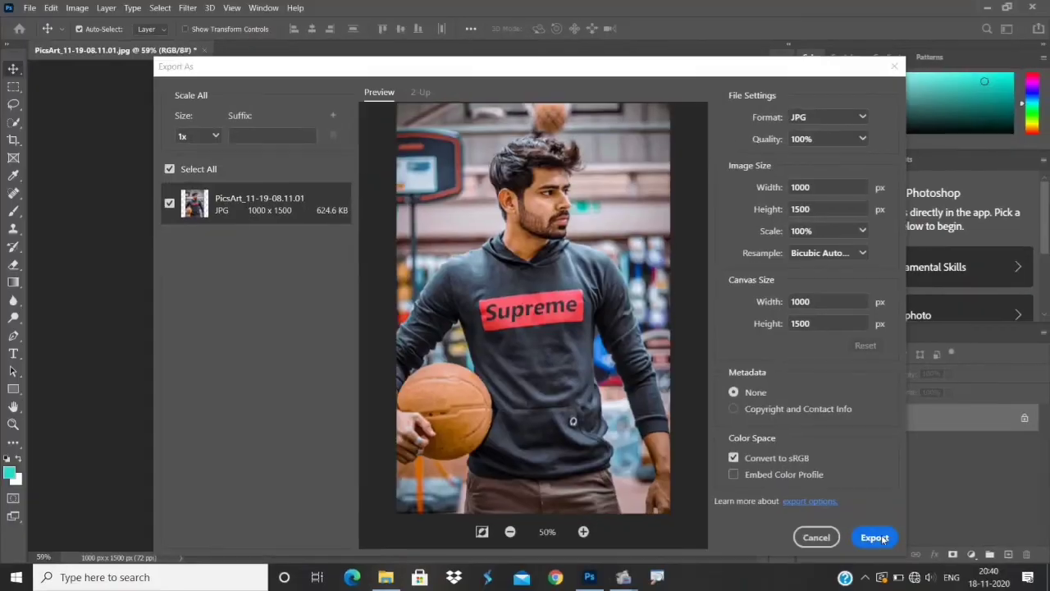
pyautogui.click(876, 537)
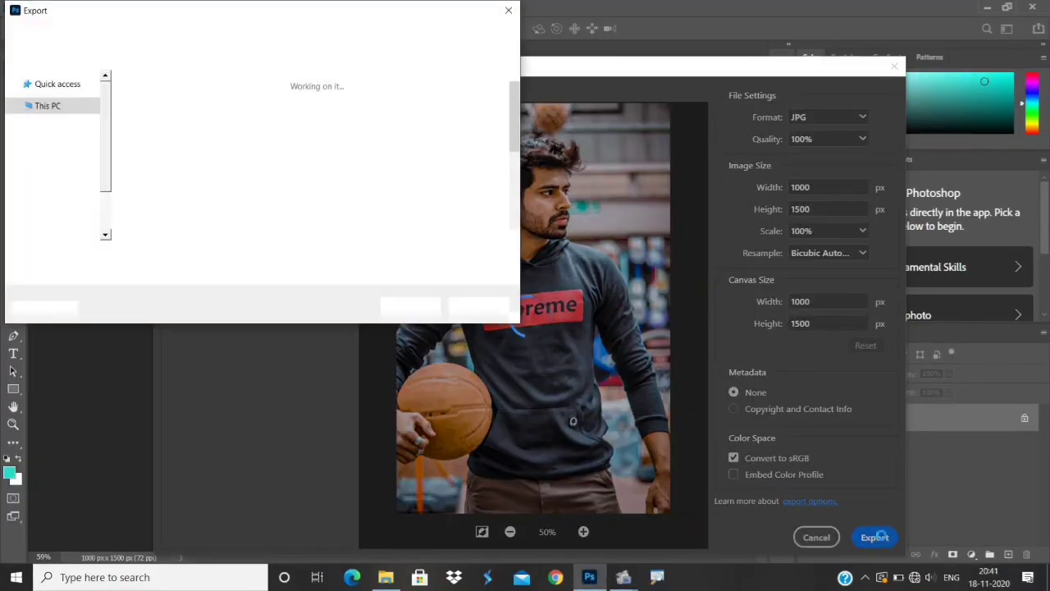
pyautogui.scroll(-5, 518, 197)
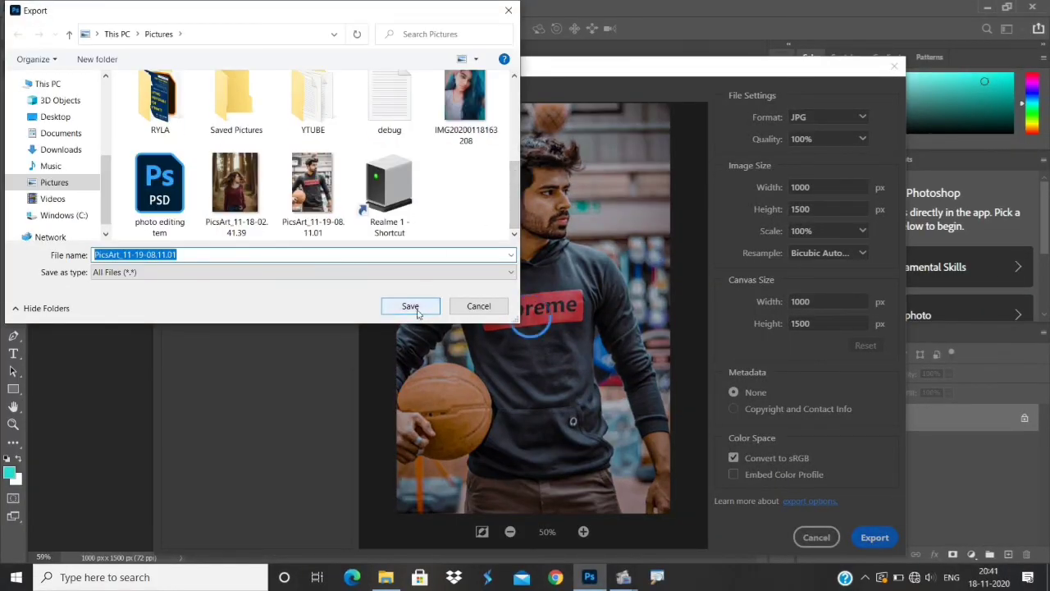
pyautogui.click(410, 305)
pyautogui.click(609, 290)
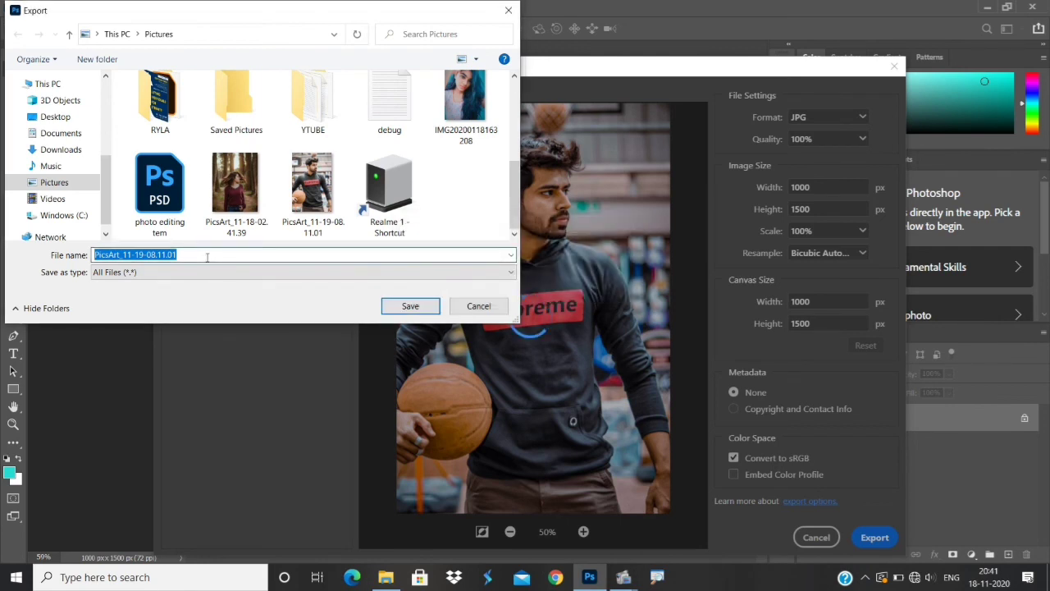